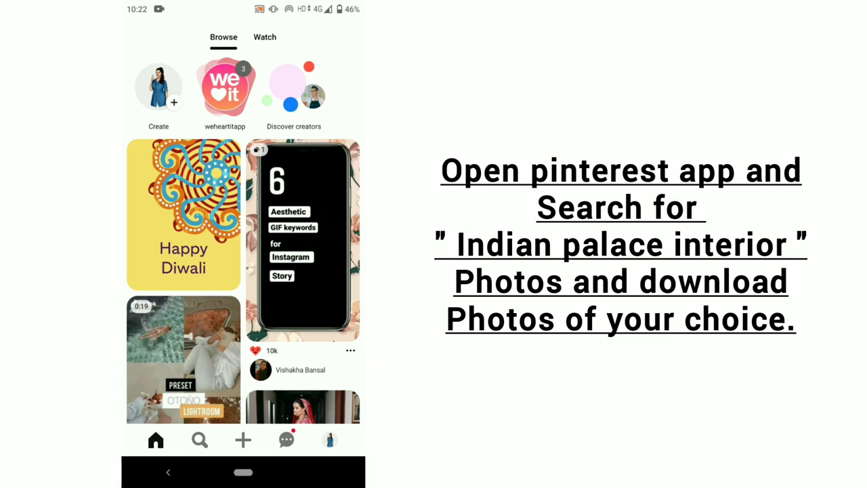
# Step: Search Pinterest for 'indian palace interior' and download the first palace pin's image
pyautogui.click(199, 440)
pyautogui.click(203, 37)
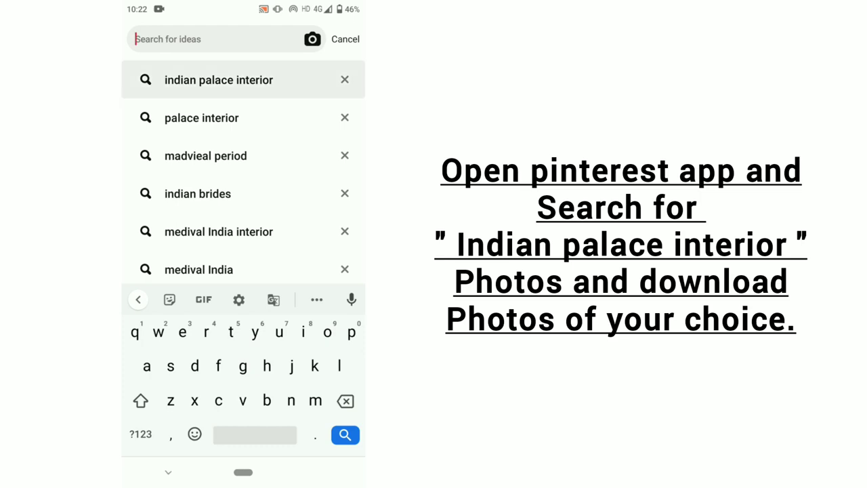
pyautogui.click(218, 79)
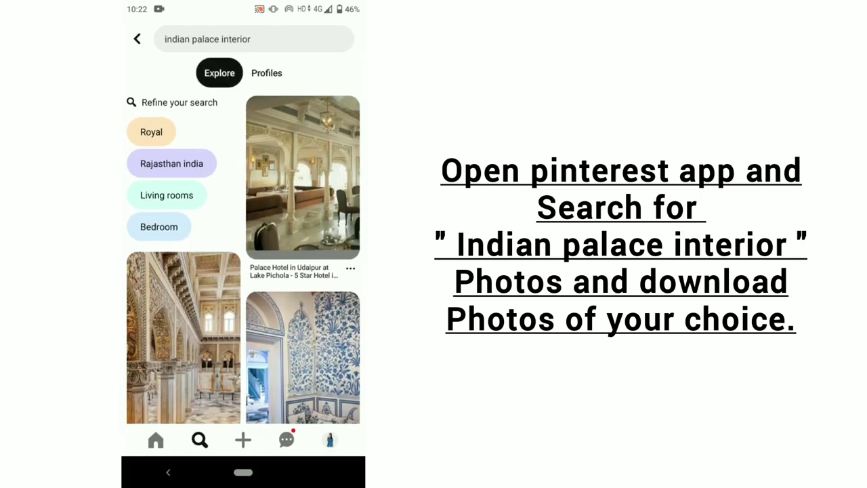
pyautogui.scroll(-5, 243, 258)
pyautogui.scroll(-3, 243, 258)
pyautogui.scroll(-5, 244, 258)
pyautogui.scroll(-2, 243, 258)
pyautogui.click(303, 252)
pyautogui.click(338, 43)
pyautogui.click(135, 240)
# Step: Download the palace hallway image from the 'Inside an Indian Palace' pin
pyautogui.press('Escape')
pyautogui.scroll(-5, 243, 258)
pyautogui.scroll(-3, 243, 258)
pyautogui.scroll(-3, 244, 258)
pyautogui.scroll(-3, 243, 258)
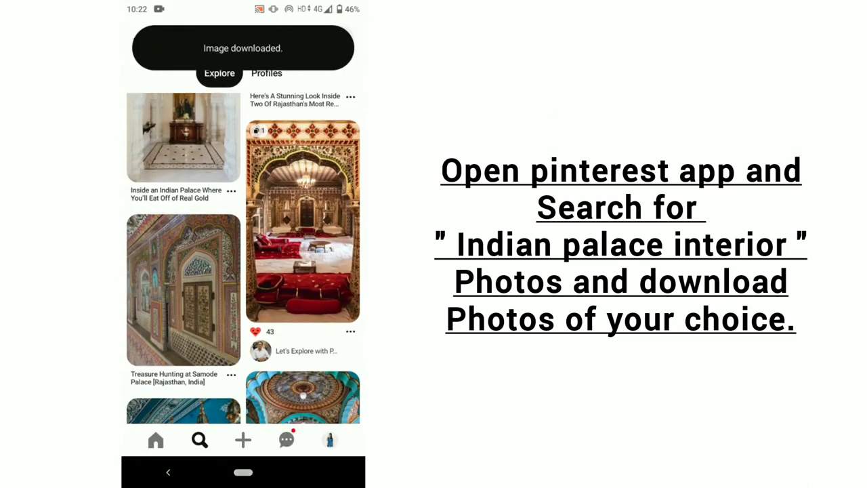
pyautogui.scroll(2, 243, 258)
pyautogui.scroll(1, 243, 258)
pyautogui.click(183, 197)
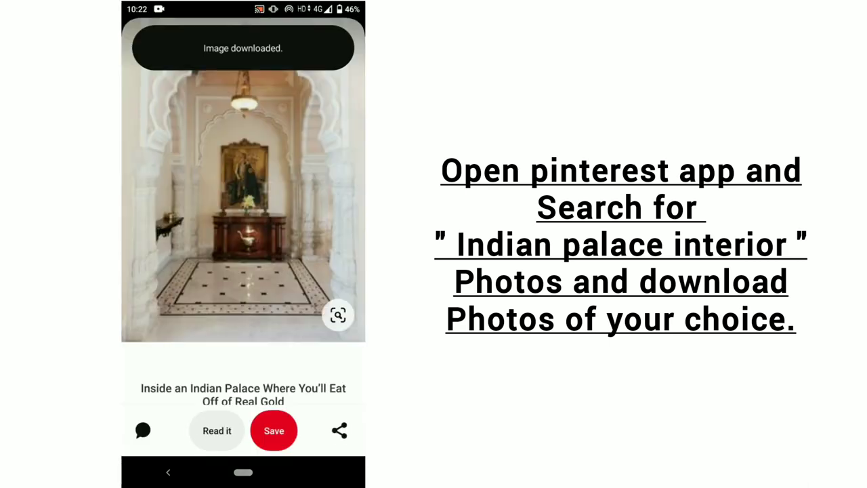
pyautogui.click(337, 42)
pyautogui.click(178, 338)
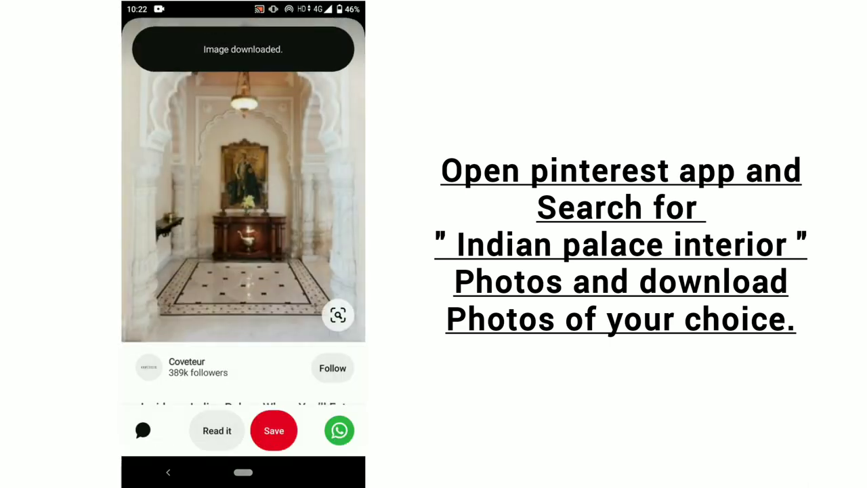
# Step: Download the pillared hall image from the 'Ancient palace interior' pin
pyautogui.click(146, 43)
pyautogui.scroll(-3, 243, 258)
pyautogui.scroll(-2, 243, 258)
pyautogui.scroll(-2, 243, 258)
pyautogui.scroll(-1, 243, 258)
pyautogui.scroll(-2, 243, 258)
pyautogui.scroll(-2, 243, 258)
pyautogui.click(300, 182)
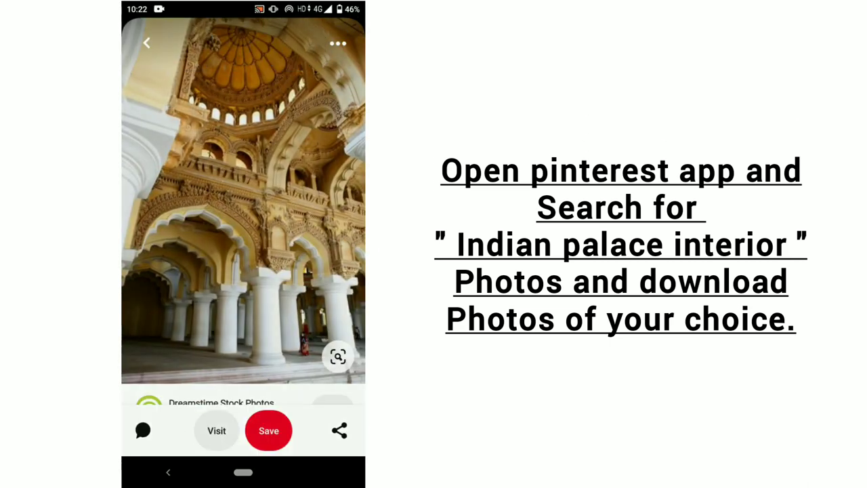
pyautogui.click(337, 43)
pyautogui.click(176, 337)
# Step: Download the palace corridor image from its pin
pyautogui.click(147, 38)
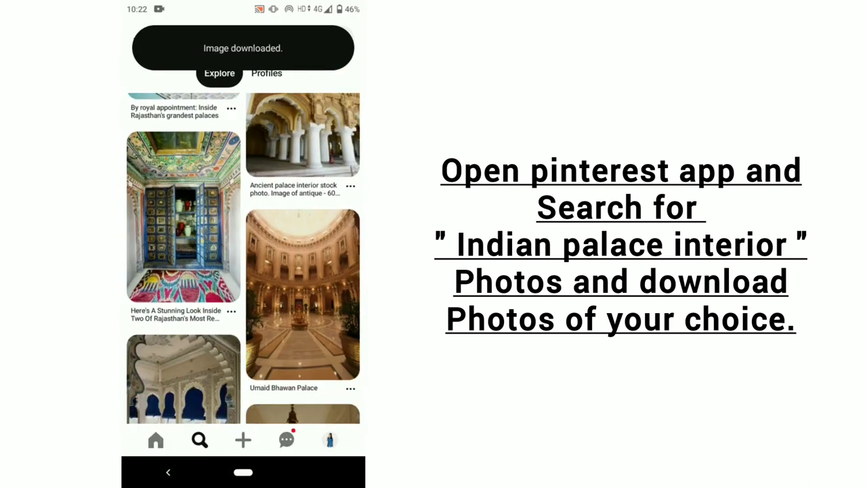
pyautogui.scroll(-1, 243, 259)
pyautogui.scroll(-1, 243, 258)
pyautogui.click(303, 251)
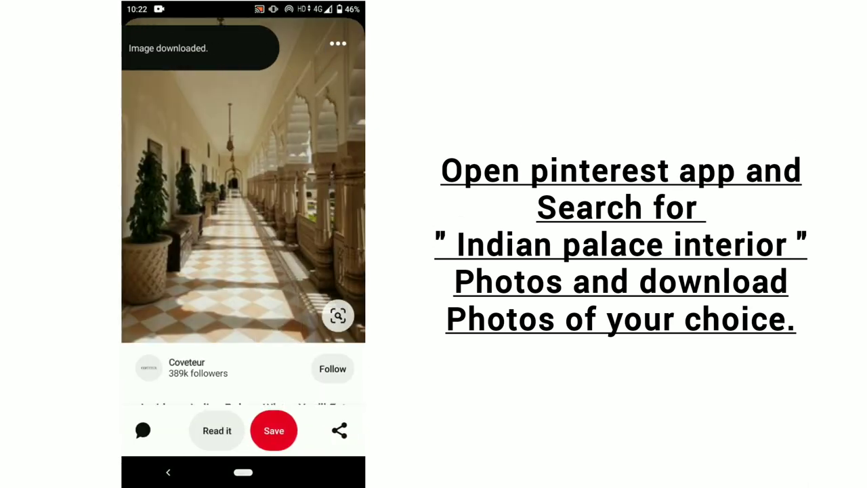
pyautogui.click(337, 44)
pyautogui.click(176, 336)
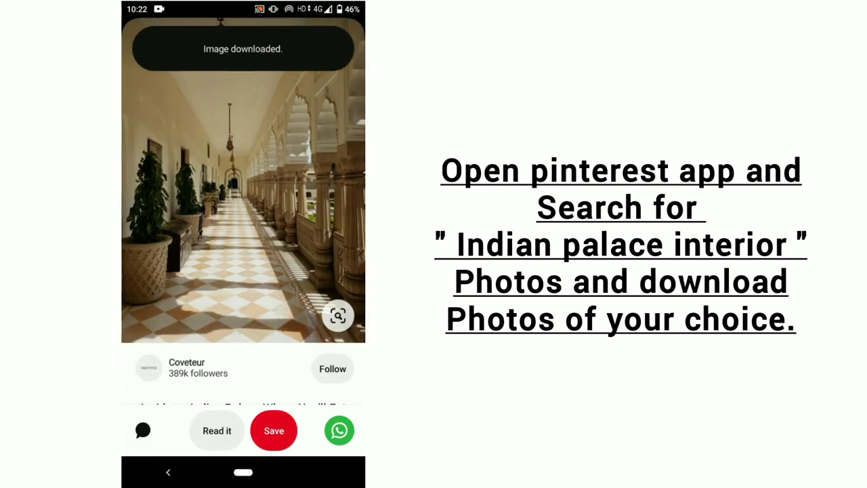
# Step: Download the ornate palace room image from the bottom-left pin
pyautogui.click(168, 472)
pyautogui.scroll(-2, 243, 258)
pyautogui.scroll(-1, 243, 258)
pyautogui.scroll(-1, 243, 258)
pyautogui.click(183, 350)
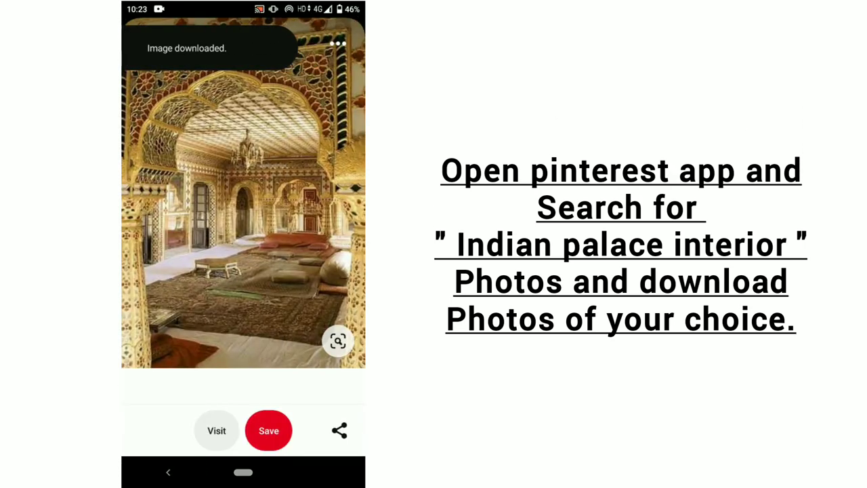
pyautogui.click(337, 43)
pyautogui.click(177, 338)
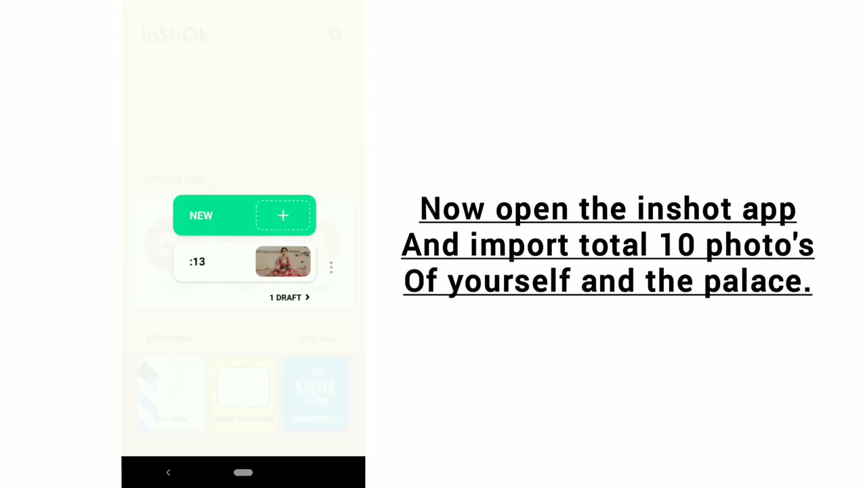
# Step: Start a new InShot video and tick several red bride portraits plus a palace photo
pyautogui.click(283, 216)
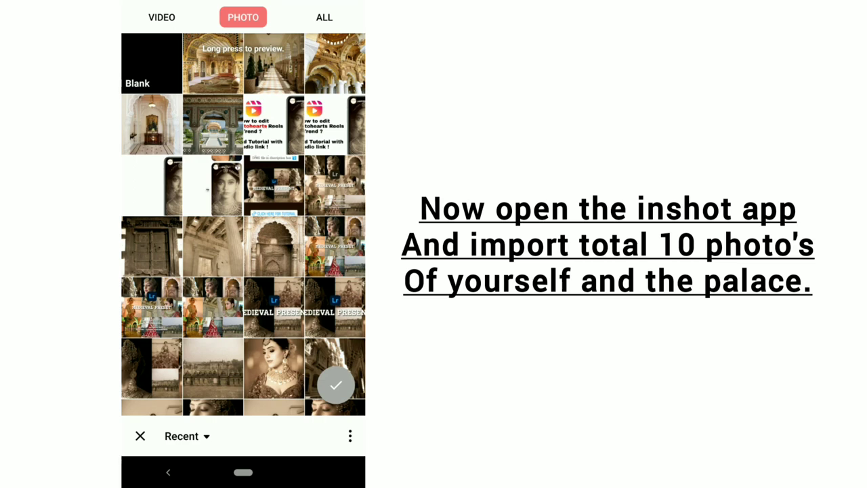
pyautogui.scroll(-5, 243, 224)
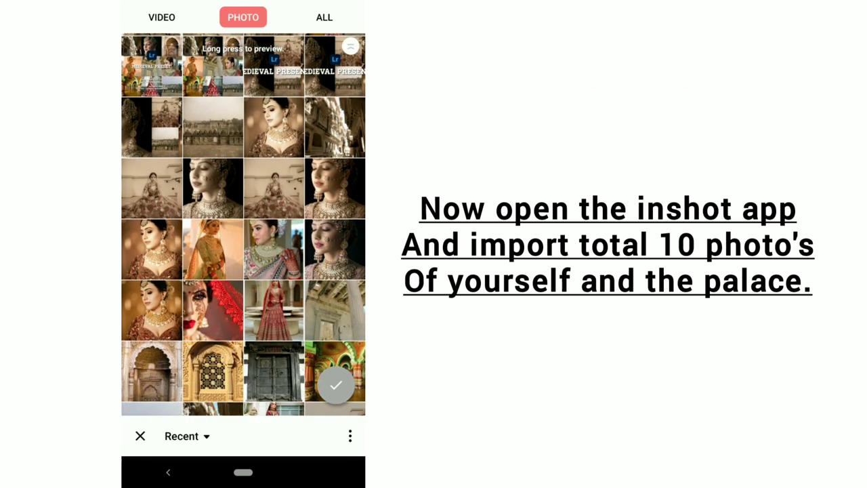
pyautogui.scroll(-3, 244, 225)
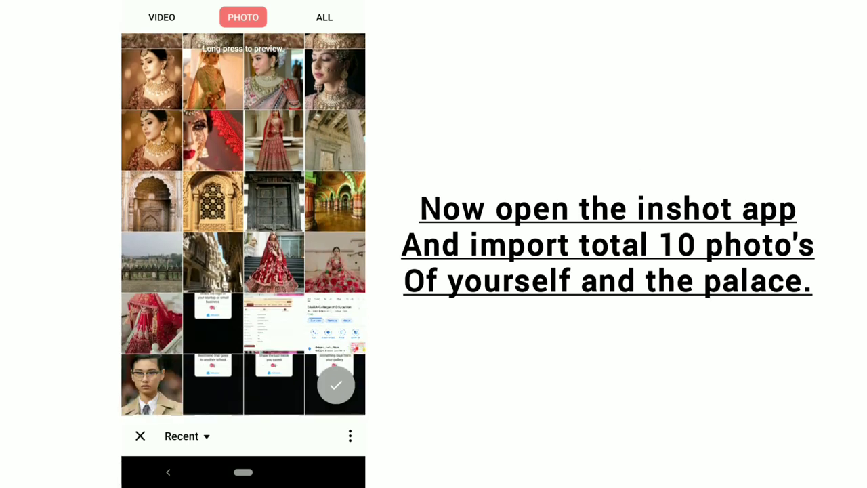
pyautogui.click(334, 262)
pyautogui.scroll(1, 243, 225)
pyautogui.click(212, 334)
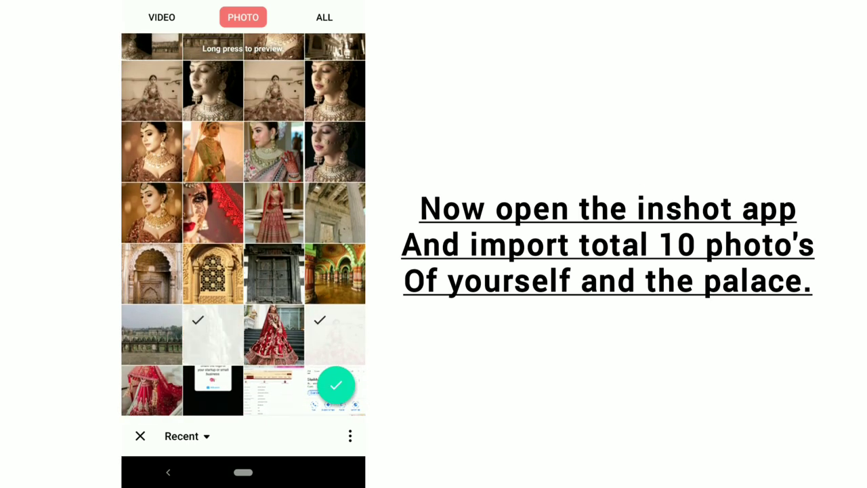
pyautogui.click(273, 334)
pyautogui.click(273, 212)
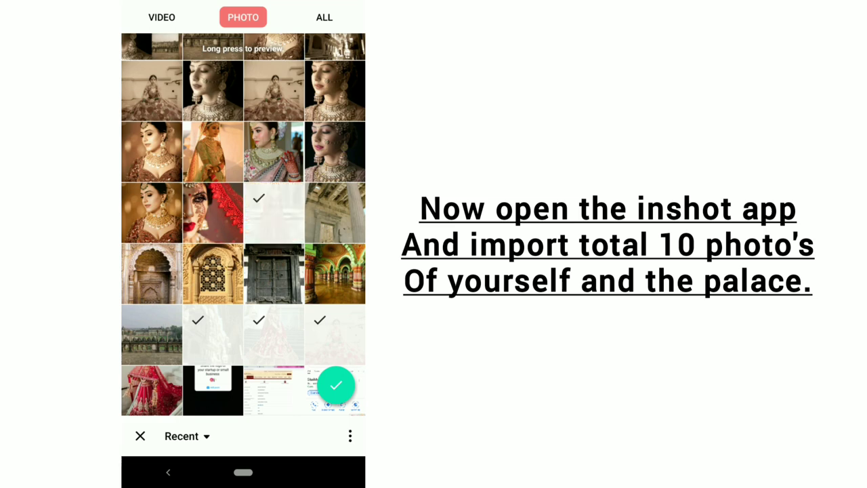
pyautogui.scroll(10, 243, 224)
pyautogui.click(335, 64)
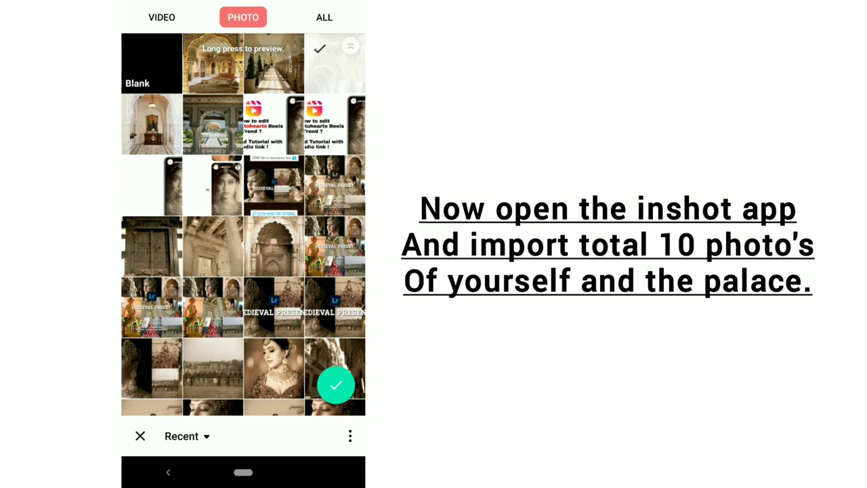
# Step: Add the rose-gold bridal portrait, arched doorway, more palace photos and the red-and-green bride
pyautogui.scroll(-1, 243, 224)
pyautogui.scroll(-2, 243, 224)
pyautogui.scroll(-2, 243, 224)
pyautogui.scroll(-1, 244, 225)
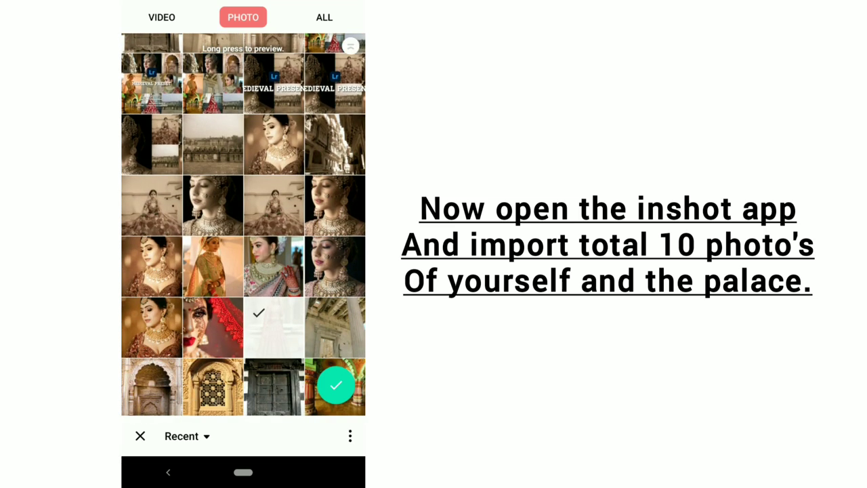
pyautogui.click(335, 267)
pyautogui.scroll(-2, 243, 224)
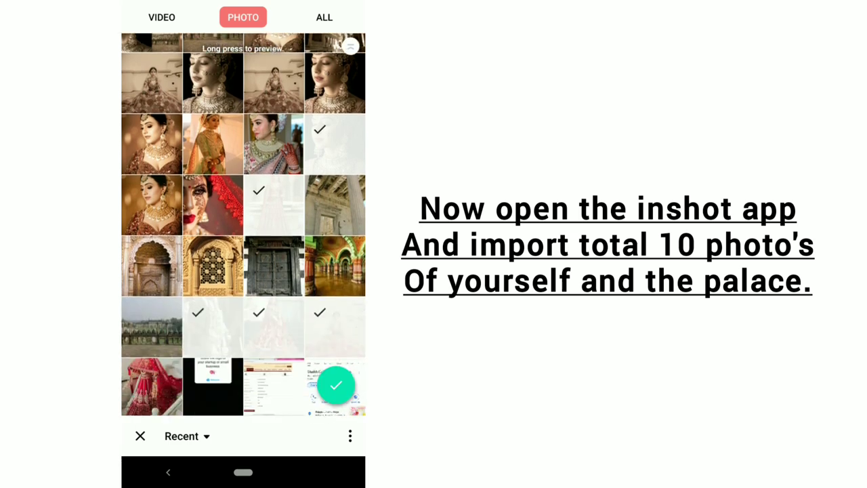
pyautogui.click(151, 266)
pyautogui.scroll(1, 243, 224)
pyautogui.scroll(7, 243, 225)
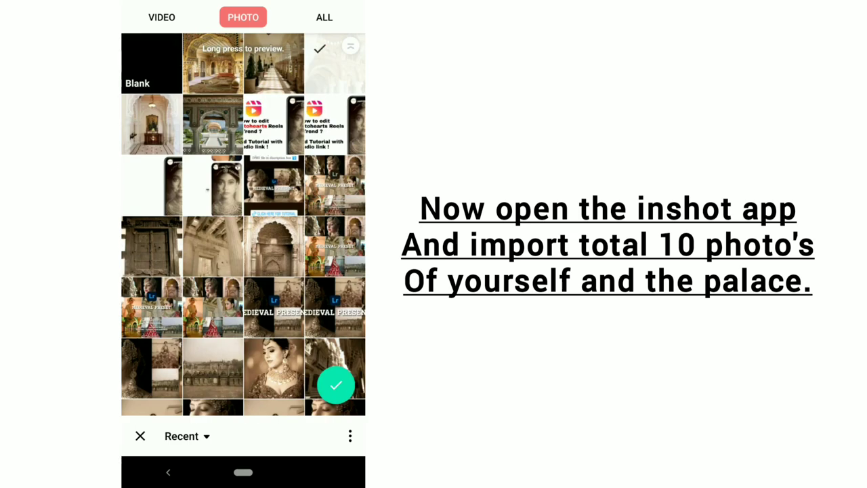
pyautogui.scroll(-3, 243, 224)
pyautogui.scroll(-1, 244, 225)
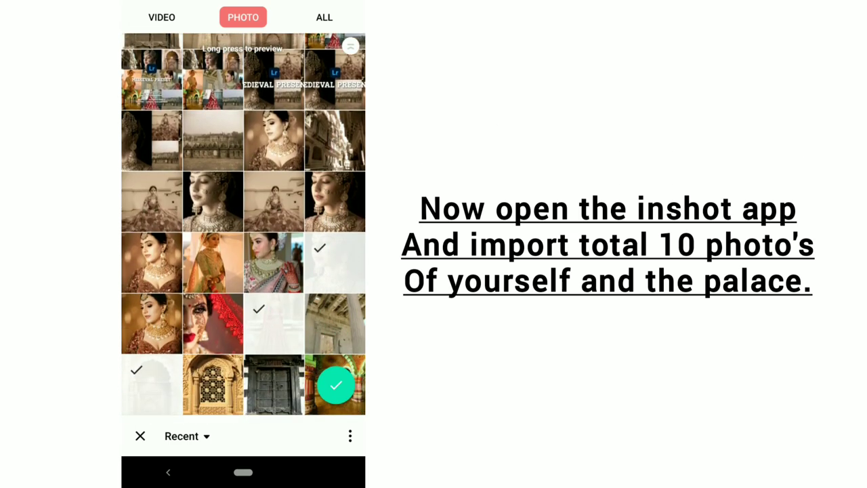
pyautogui.click(213, 263)
pyautogui.scroll(6, 243, 224)
pyautogui.click(213, 124)
pyautogui.scroll(-4, 244, 225)
pyautogui.scroll(-2, 243, 225)
pyautogui.click(274, 212)
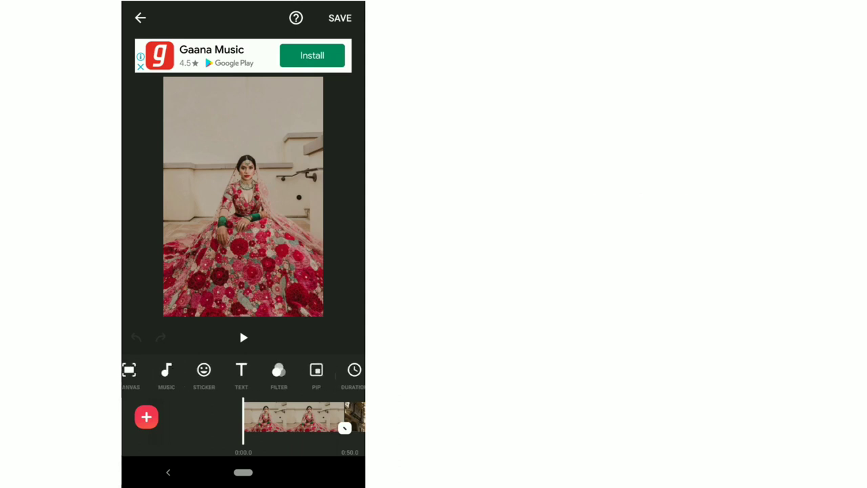
# Step: Check the clip's background settings and close them unchanged
pyautogui.moveTo(325, 370); pyautogui.dragTo(176, 370)
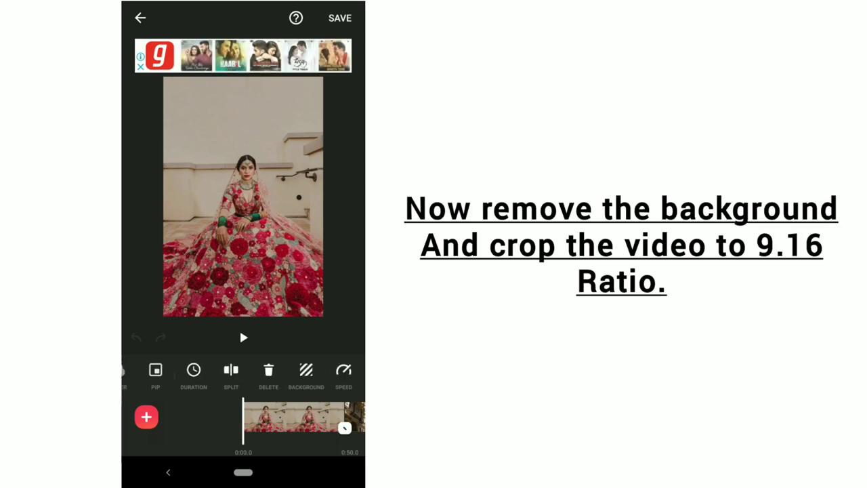
pyautogui.click(294, 370)
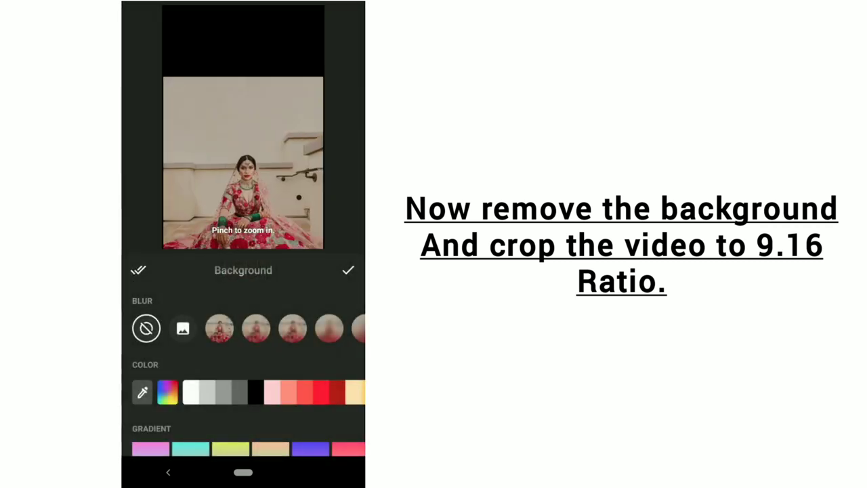
pyautogui.click(347, 269)
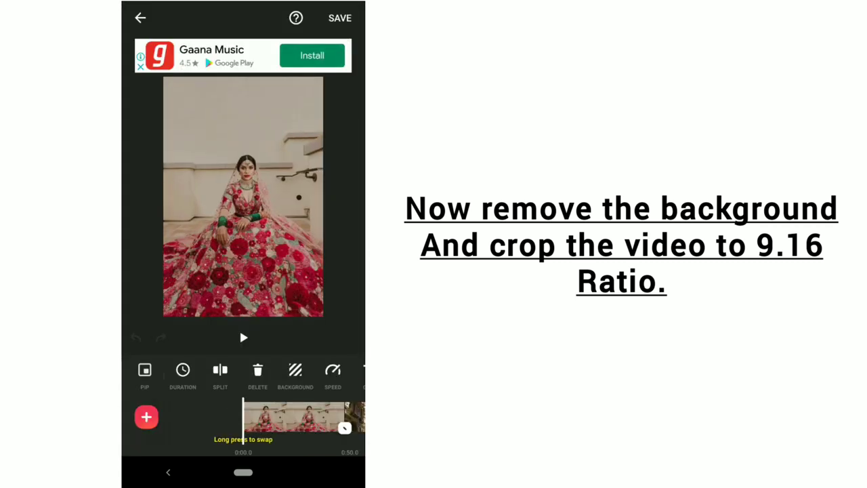
# Step: Crop the bridal portrait clip to the 9:16 preset
pyautogui.moveTo(325, 370); pyautogui.dragTo(264, 370)
pyautogui.click(287, 370)
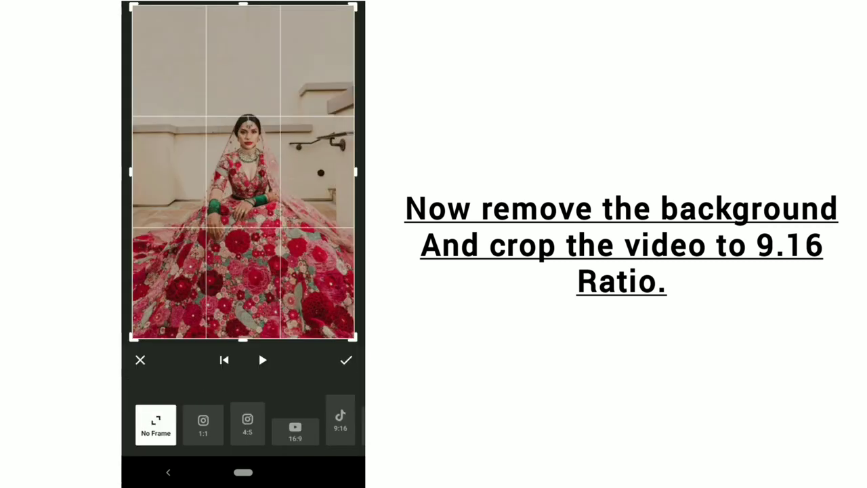
pyautogui.click(340, 417)
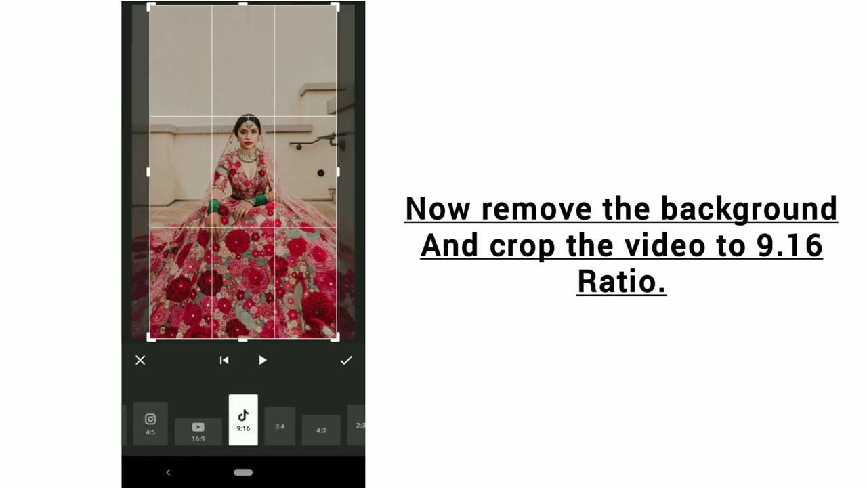
# Step: Confirm the 9:16 frame and set every photo to 1.9 seconds, about 18.7 s total
pyautogui.click(346, 360)
pyautogui.moveTo(271, 416); pyautogui.dragTo(319, 417)
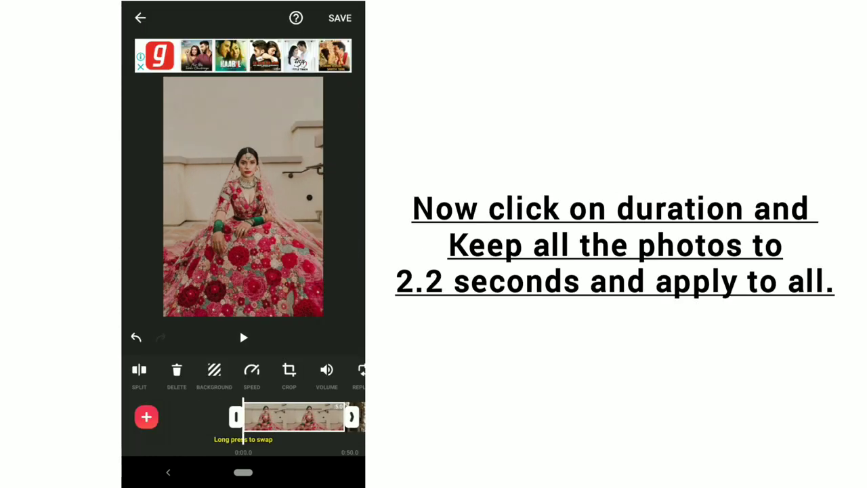
pyautogui.moveTo(203, 369); pyautogui.dragTo(352, 370)
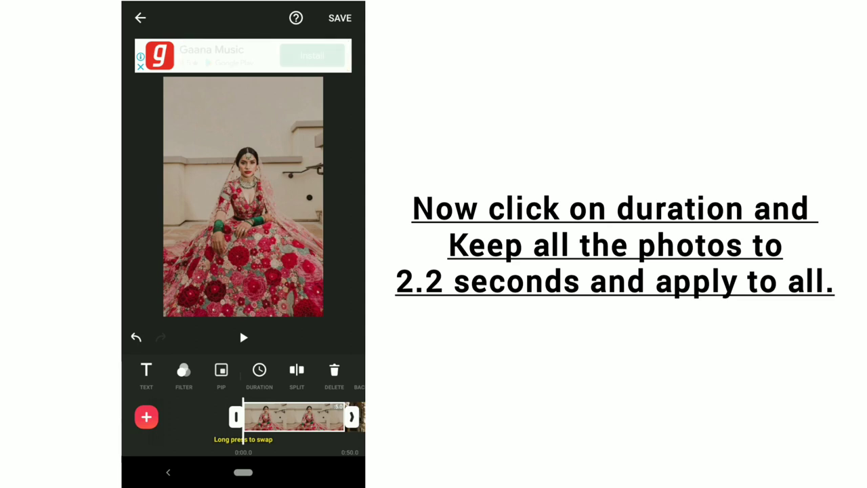
pyautogui.click(259, 373)
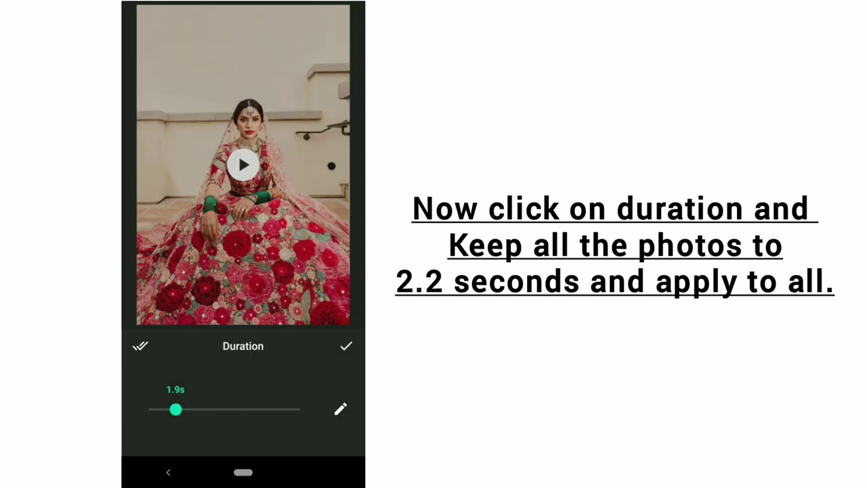
pyautogui.click(140, 345)
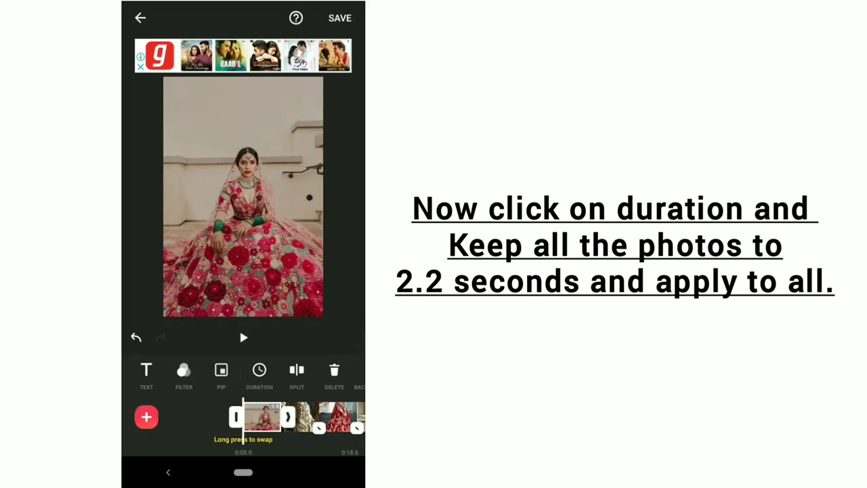
pyautogui.moveTo(271, 417); pyautogui.dragTo(242, 417)
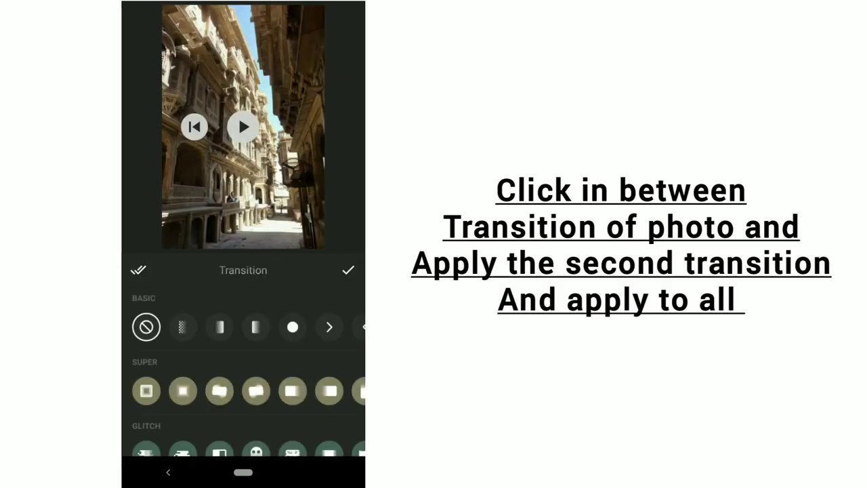
# Step: Apply the second Basic transition between all photos, shortening the reel to 10.6 s
pyautogui.click(220, 327)
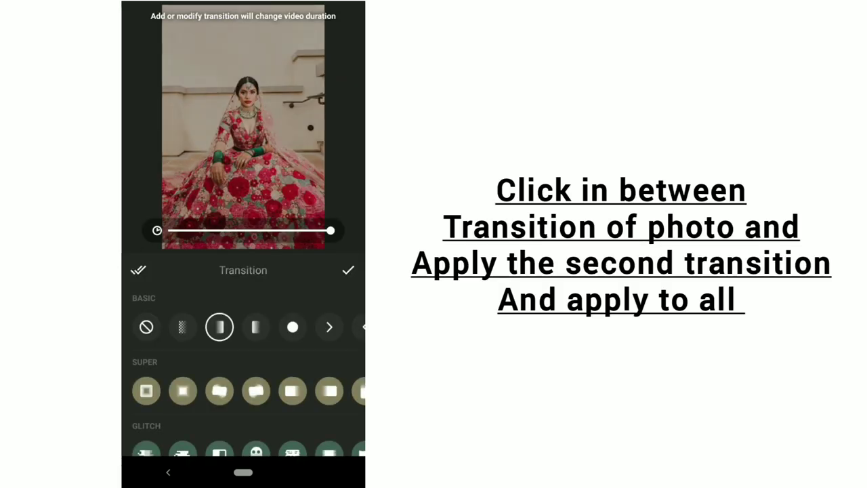
pyautogui.click(138, 270)
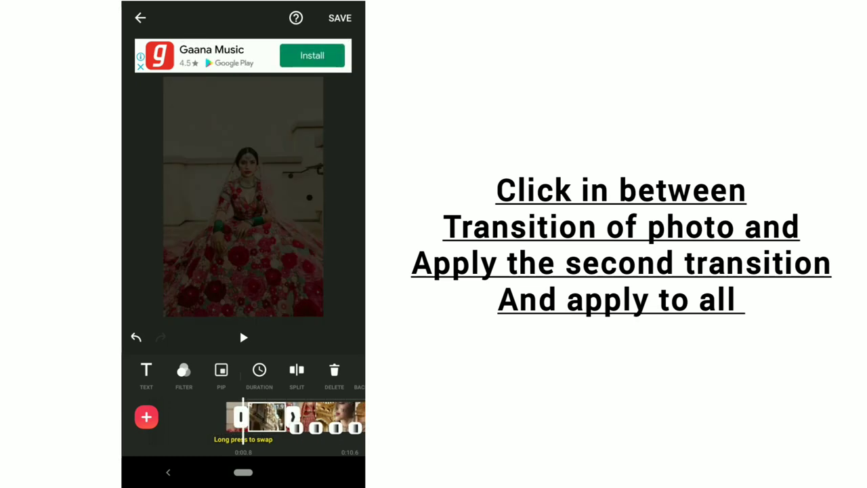
# Step: Add audio extracted from a video as the soundtrack and play the reel back
pyautogui.click(174, 367)
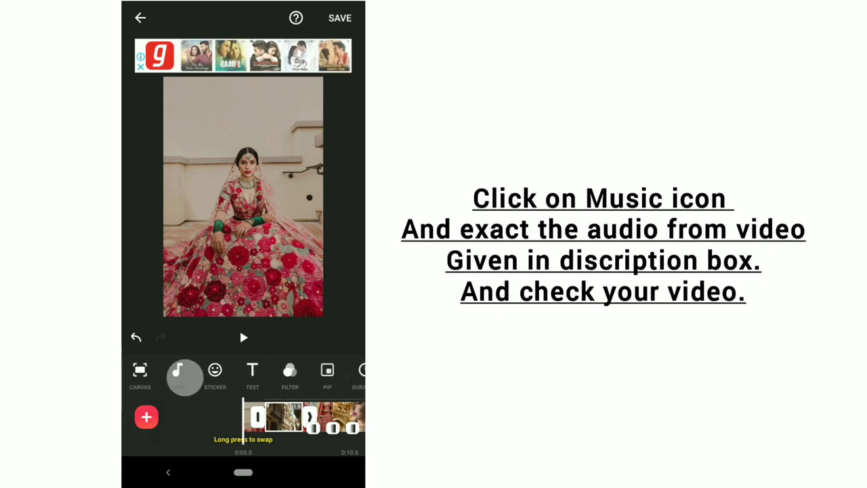
pyautogui.click(206, 271)
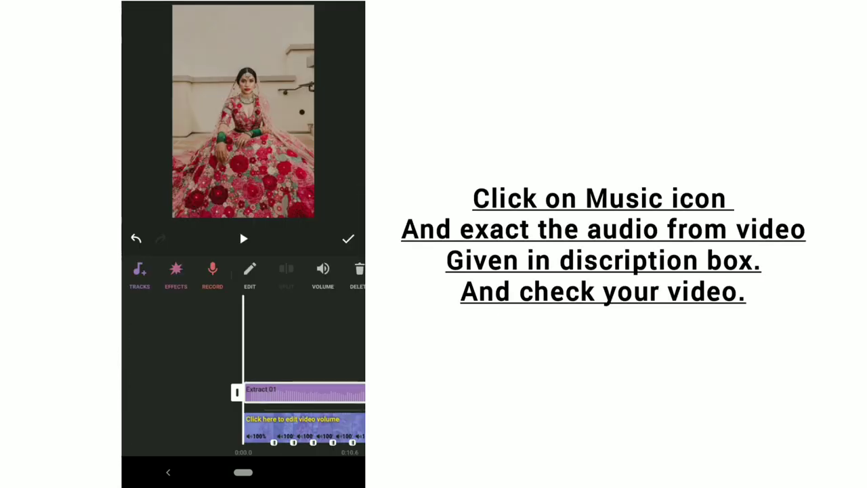
pyautogui.click(347, 238)
pyautogui.click(241, 333)
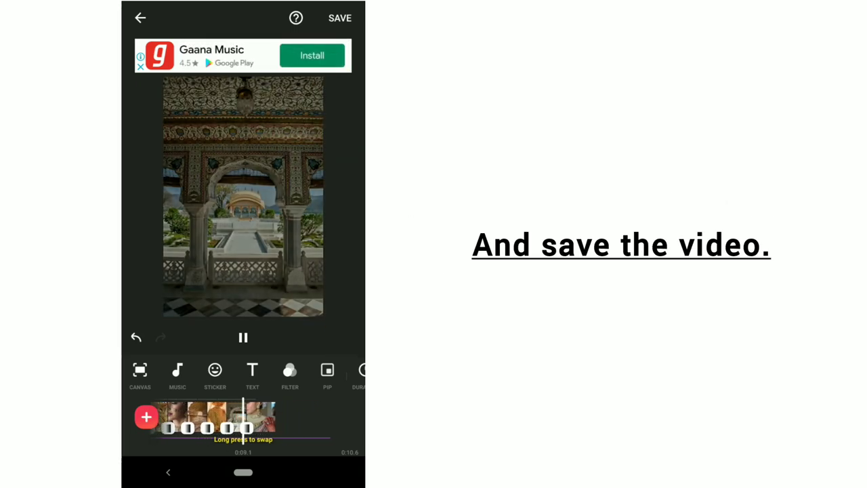
# Step: Export the reel at 1080p and 30fps
pyautogui.click(340, 18)
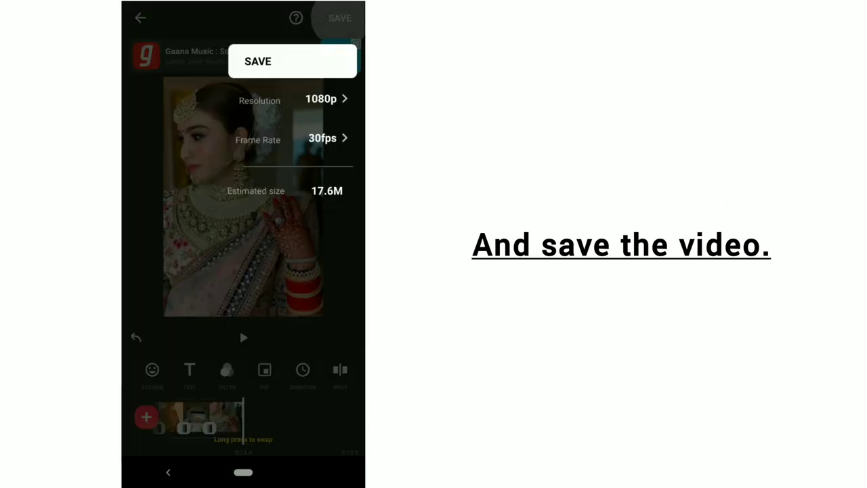
pyautogui.click(257, 61)
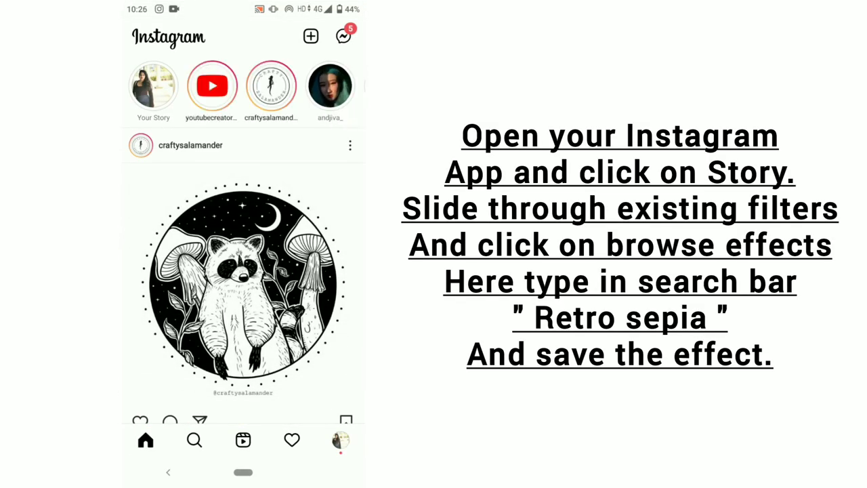
# Step: Start a new Instagram story and browse the full effect gallery past the camera filters
pyautogui.click(310, 36)
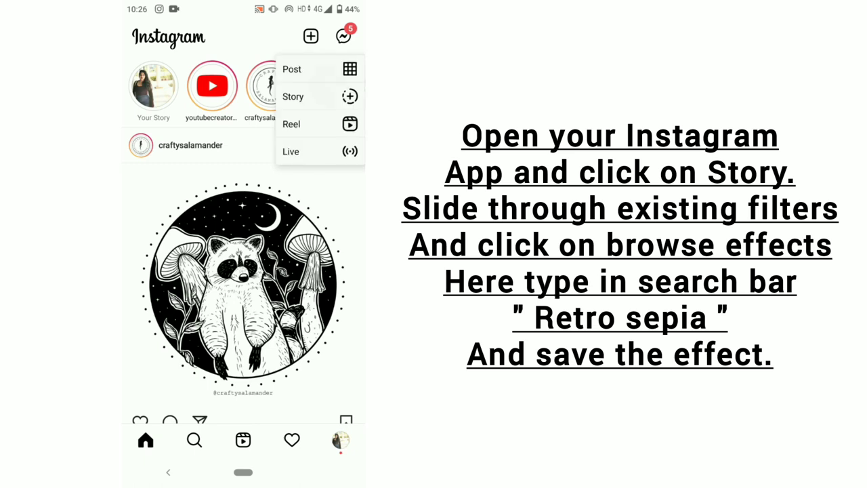
pyautogui.click(293, 96)
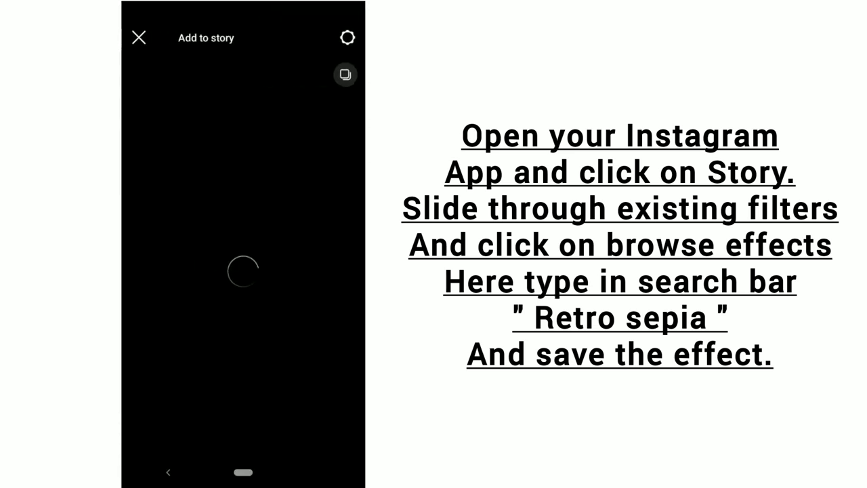
pyautogui.moveTo(298, 371); pyautogui.dragTo(190, 371)
pyautogui.click(243, 372)
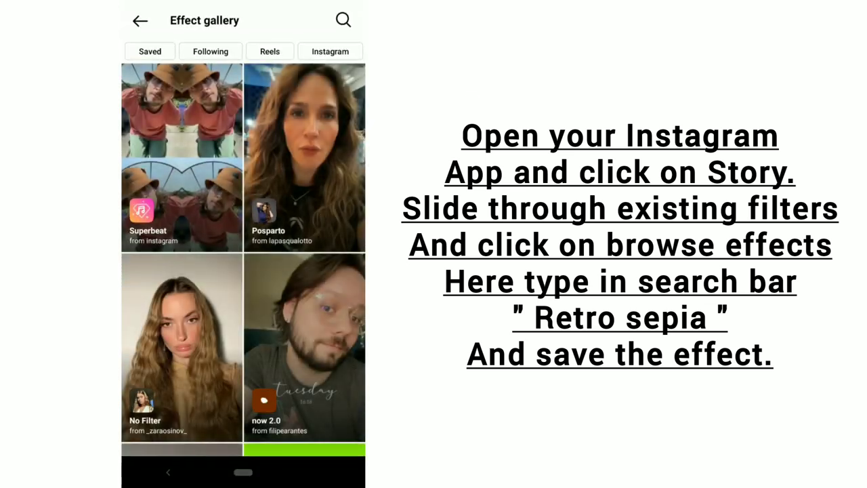
# Step: Search the effect gallery for 'retro sepi' to list the retro sepia effect
pyautogui.click(344, 20)
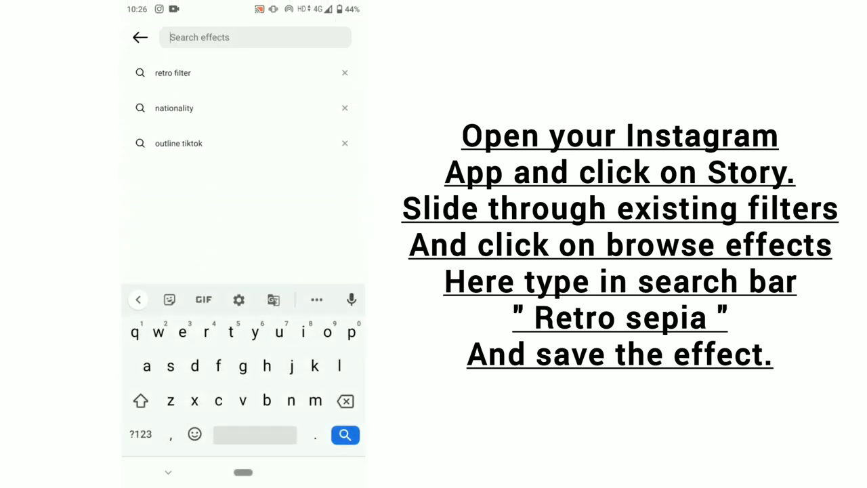
pyautogui.write('re')
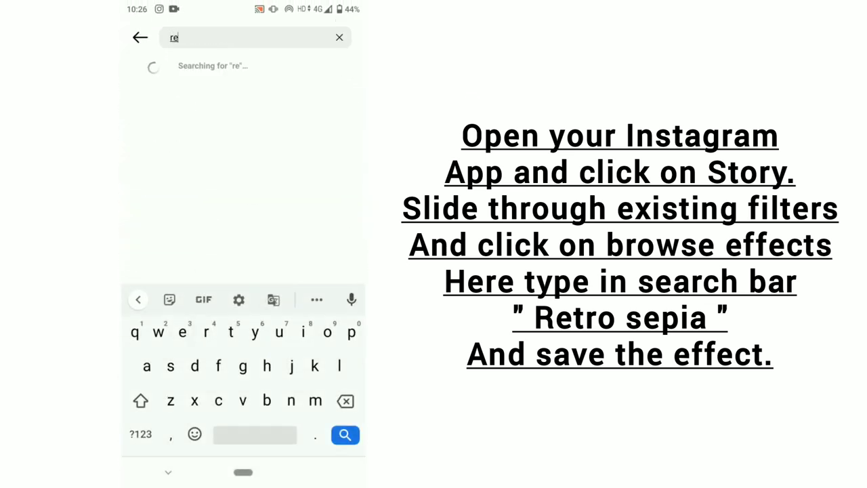
pyautogui.write('tro')
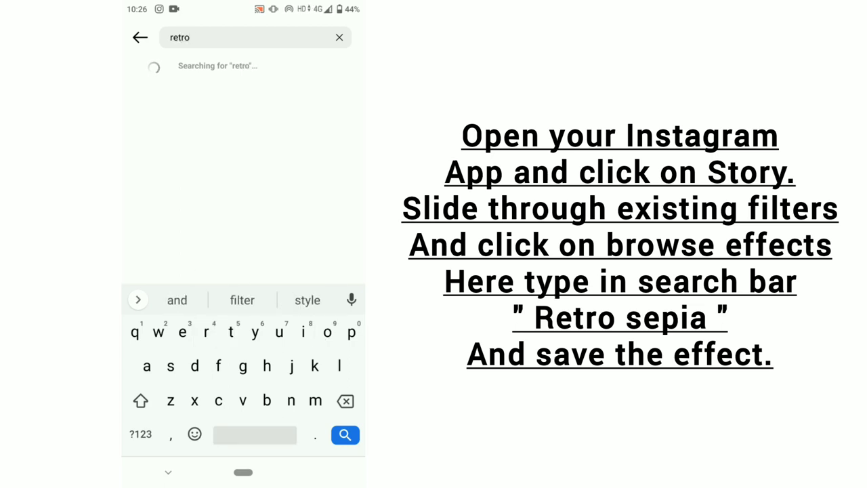
pyautogui.write(' sep')
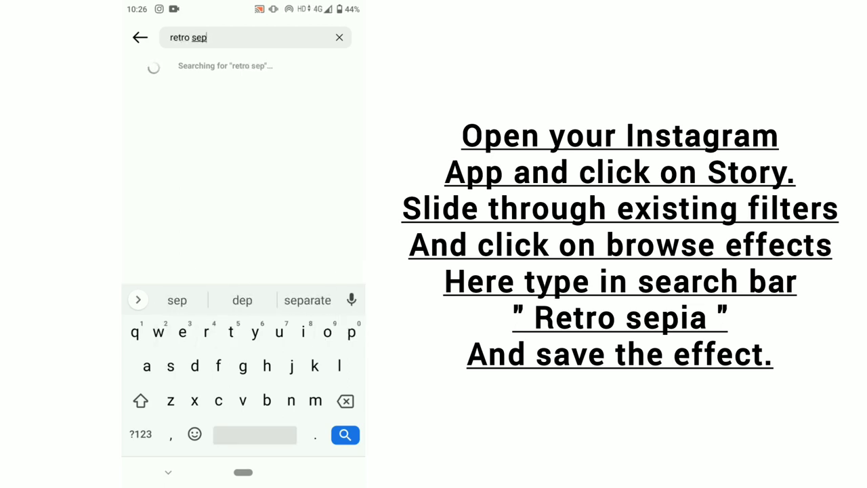
pyautogui.write('ia')
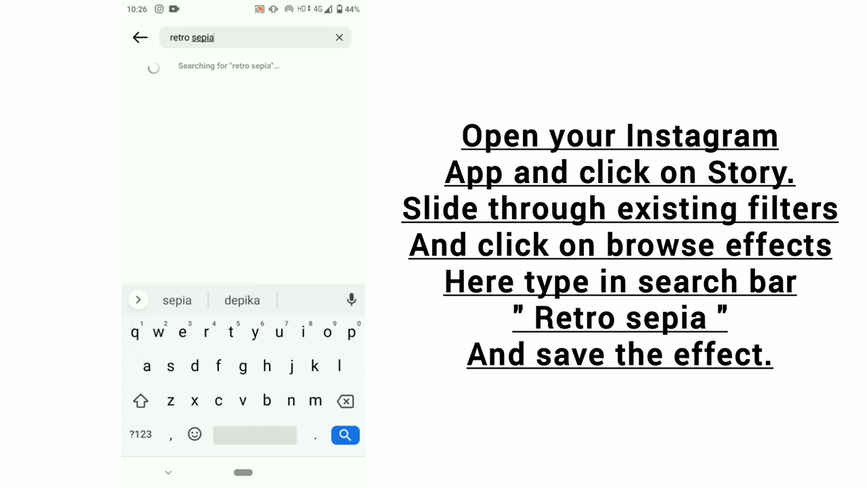
pyautogui.press('Return')
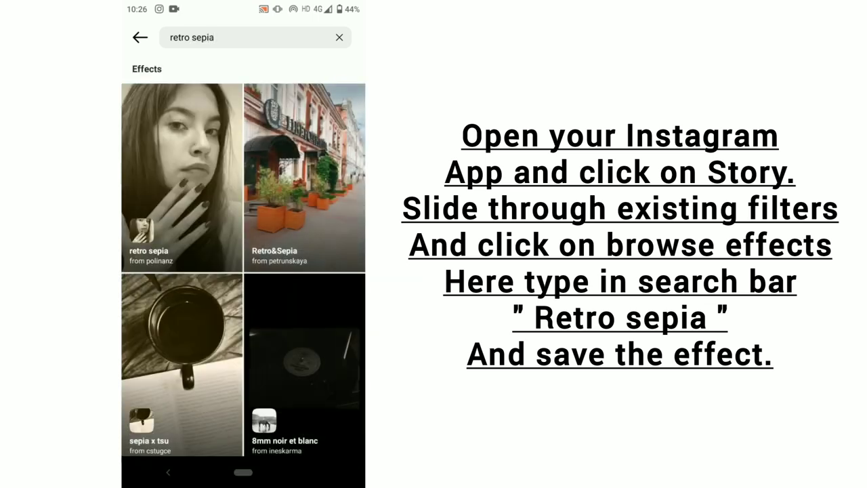
# Step: Preview the retro sepia effect, then back out of the search to the gallery
pyautogui.click(181, 178)
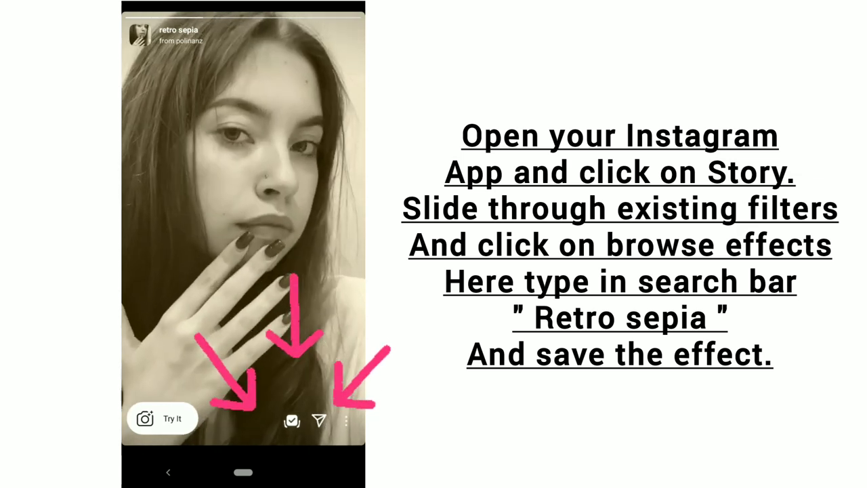
pyautogui.click(168, 472)
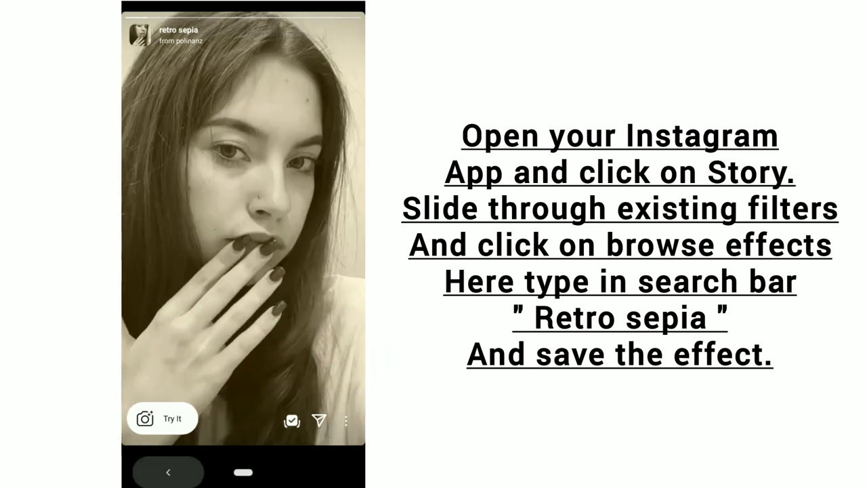
pyautogui.click(168, 472)
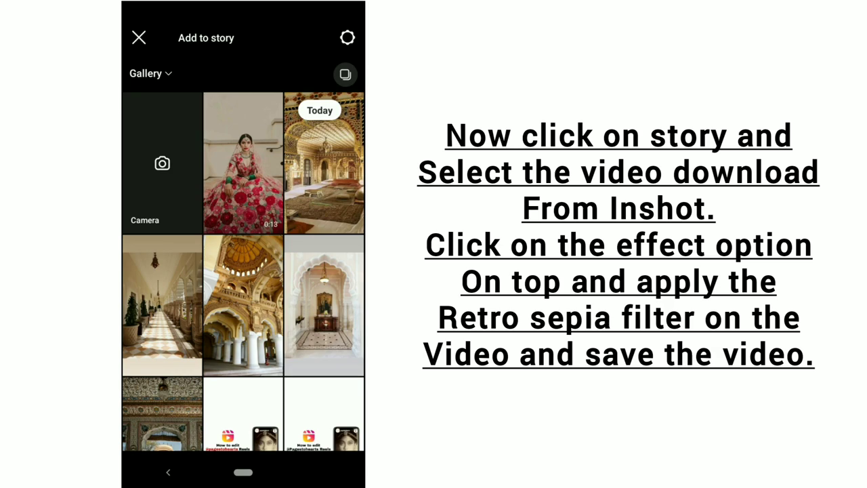
# Step: Load the exported InShot reel as an Instagram story, apply the Retro sepia effect, and download it
pyautogui.click(244, 163)
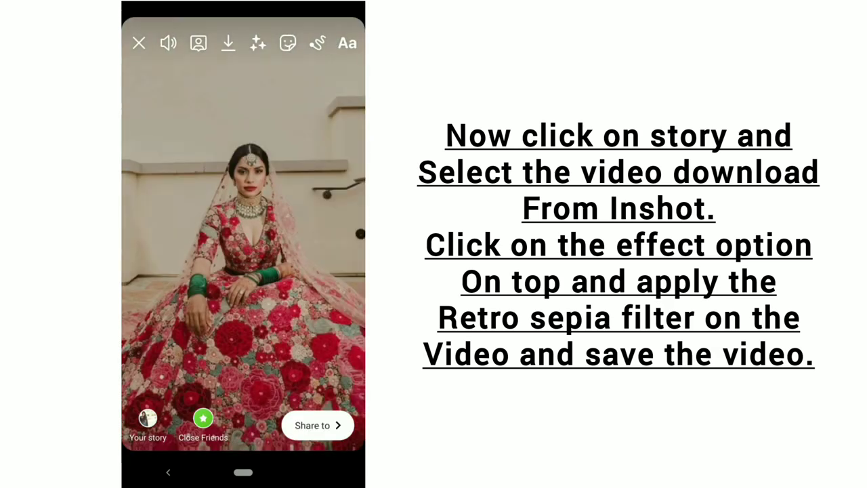
pyautogui.click(257, 43)
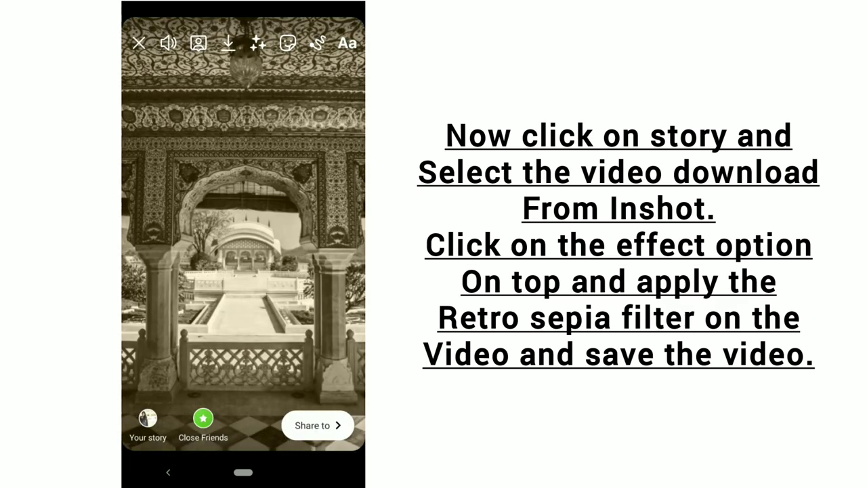
pyautogui.click(228, 43)
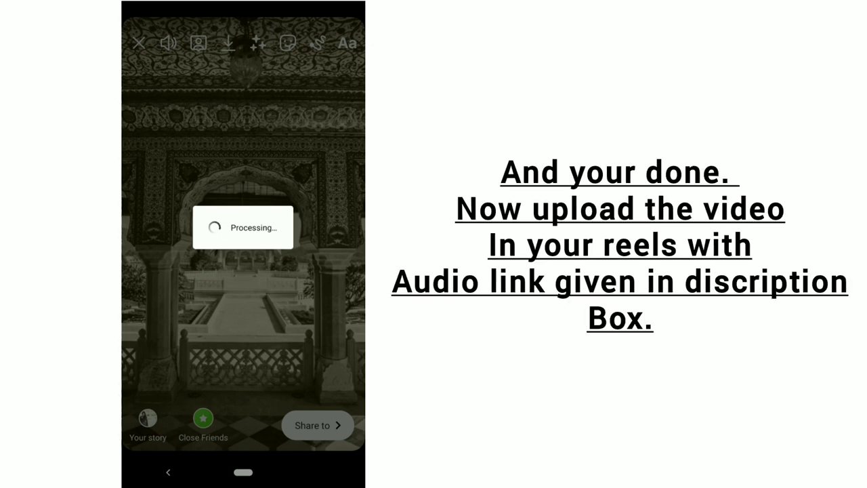
# Step: After processing finishes, bring up the Share to options for the sepia reel
pyautogui.click(317, 425)
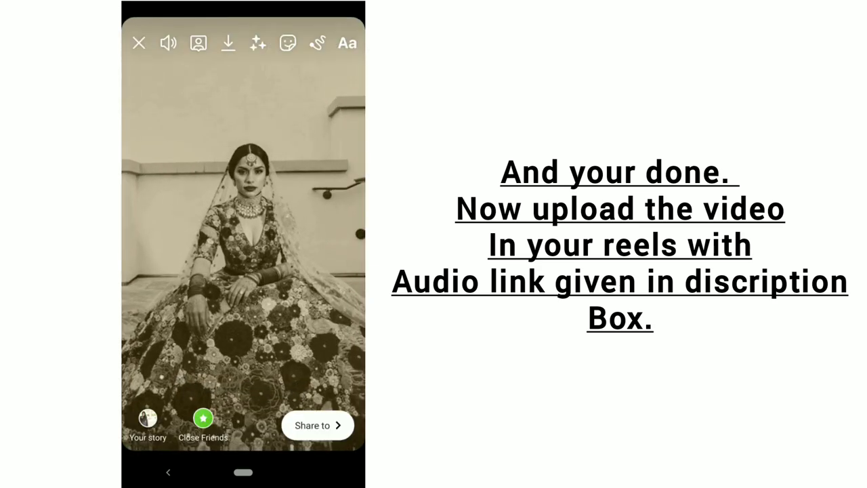